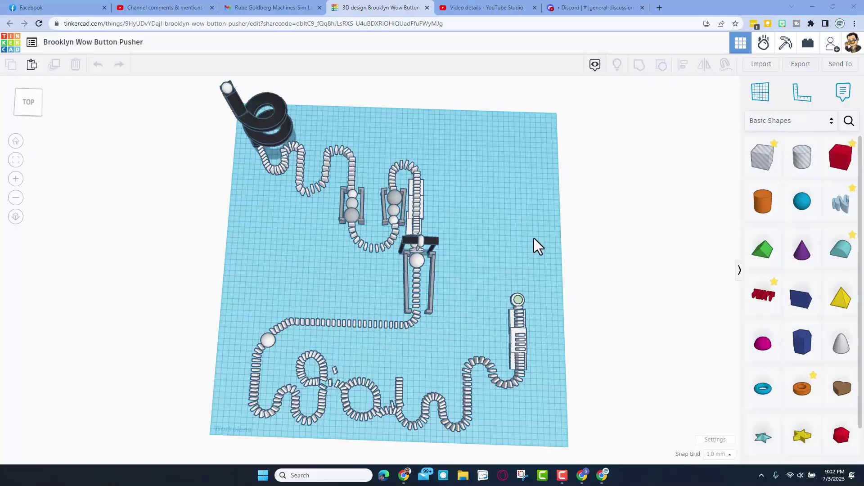
Tilt the Brooklyn Wow Button Pusher into perspective and load it into Sim Lab
right_drag(547, 265, 538, 247)
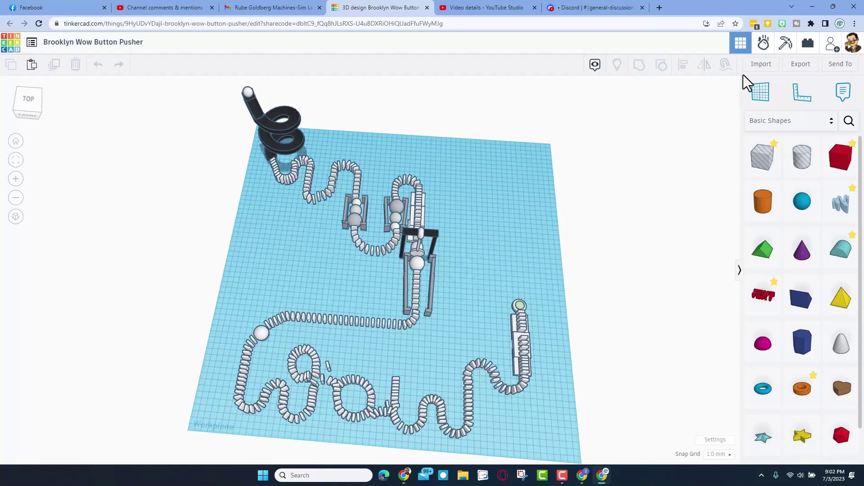
click(765, 46)
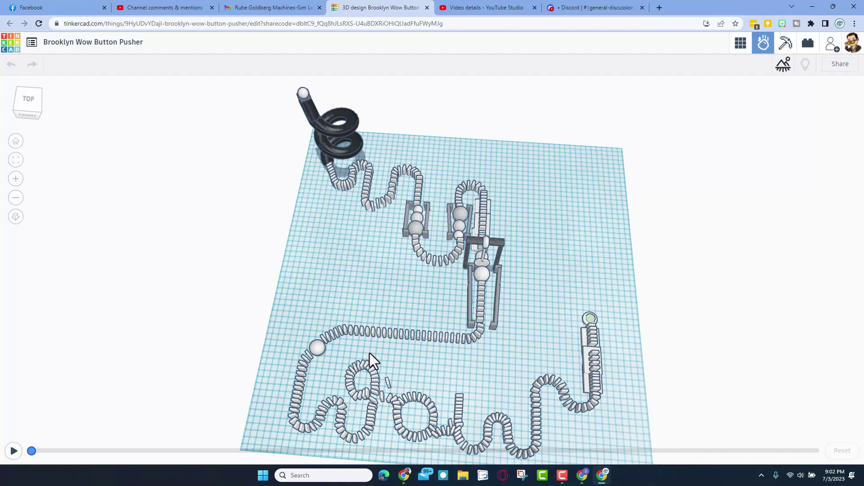
Check the dark gate's material, run the domino machine simulation, then reset it to the start
click(499, 244)
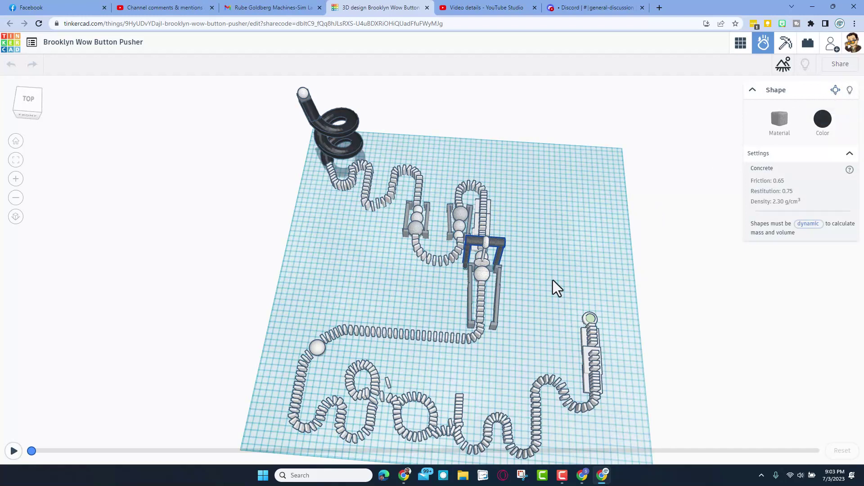
click(12, 452)
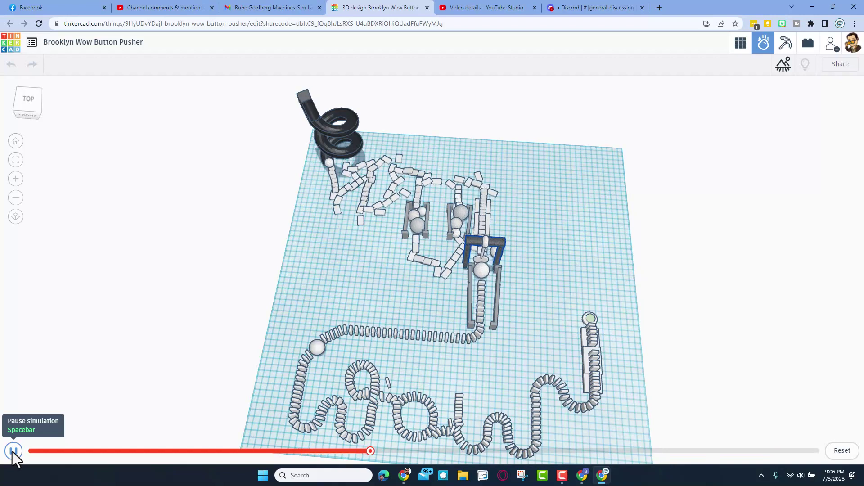
click(13, 451)
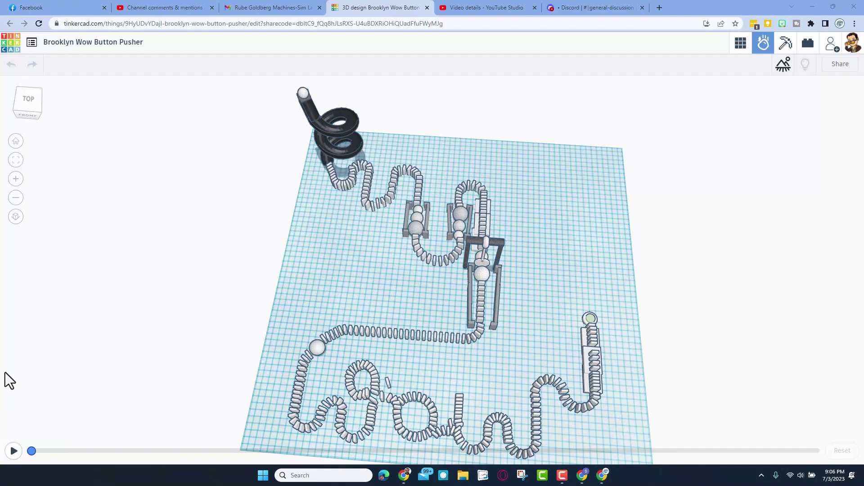
Run the domino simulation a second time and pause it once the chain finishes
click(14, 454)
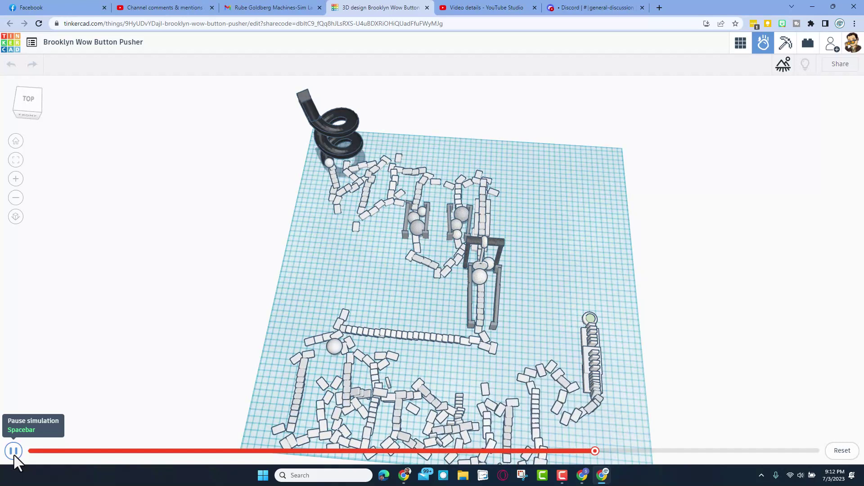
click(15, 455)
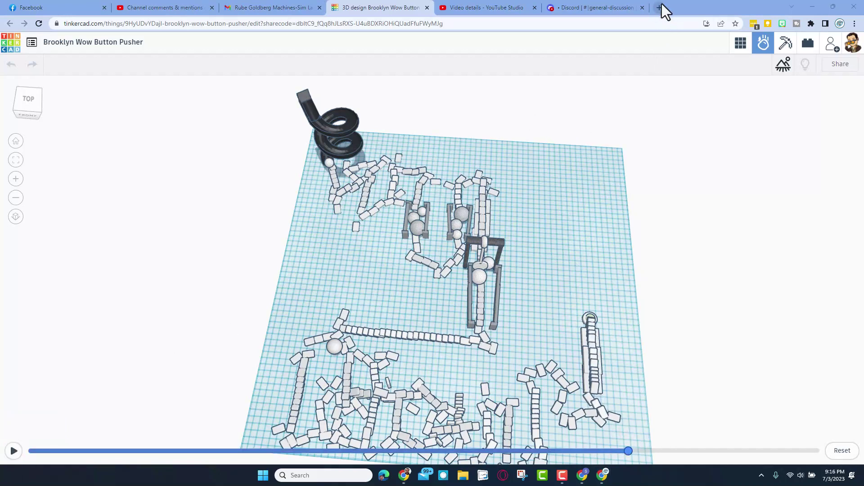
click(659, 7)
Search the web for 'clipchamp' in a new tab and open the Clipchamp site
click(594, 23)
text(clipo)
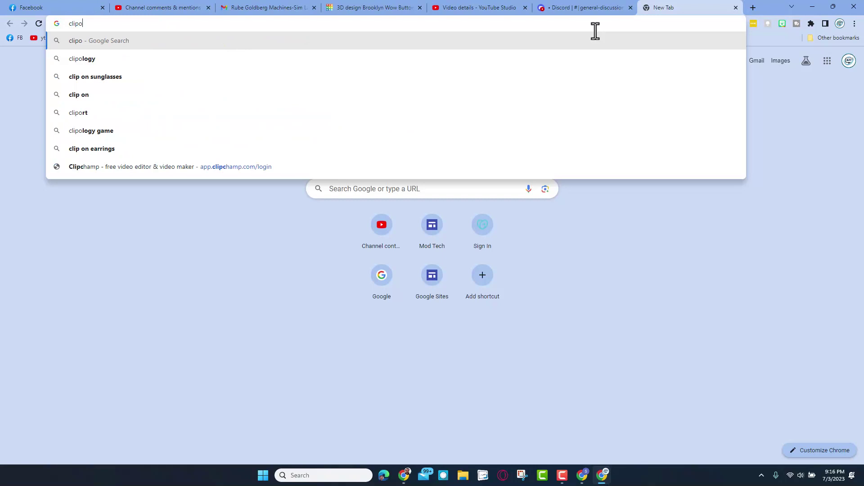
key(BackSpace)
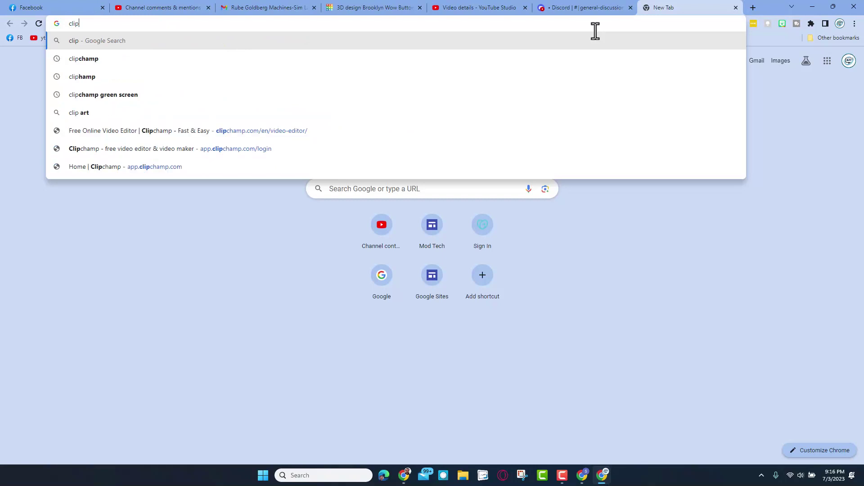
click(134, 59)
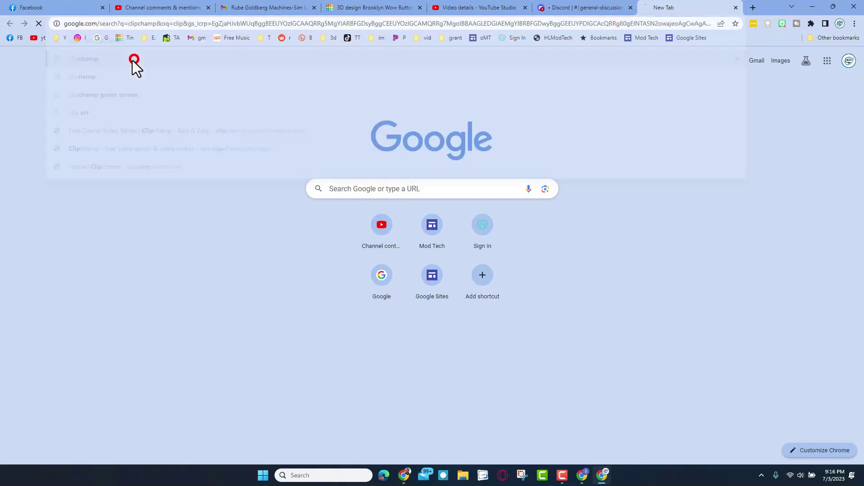
click(220, 143)
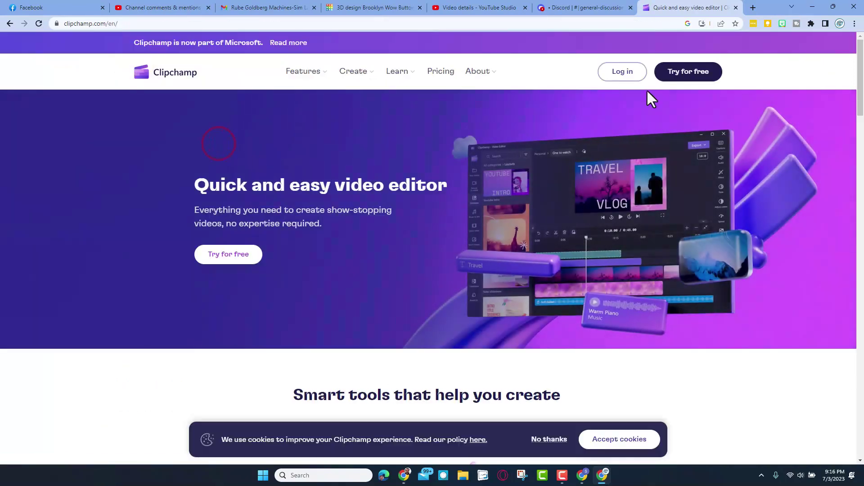
Accept cookies, sign in to Clipchamp with a Google account, and dismiss the welcome popup
click(599, 439)
click(622, 75)
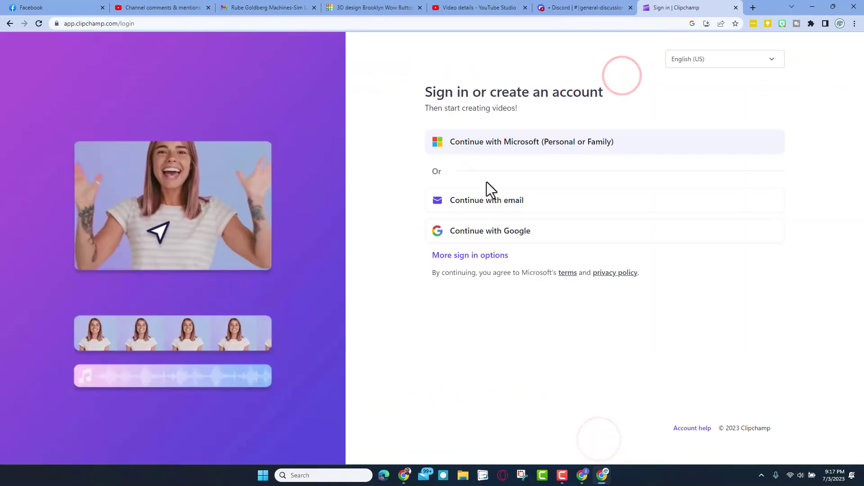
click(509, 230)
click(419, 248)
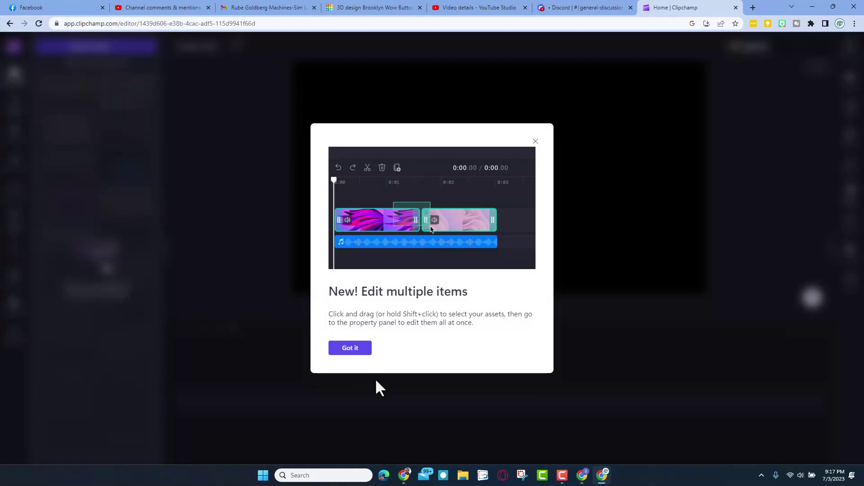
click(357, 355)
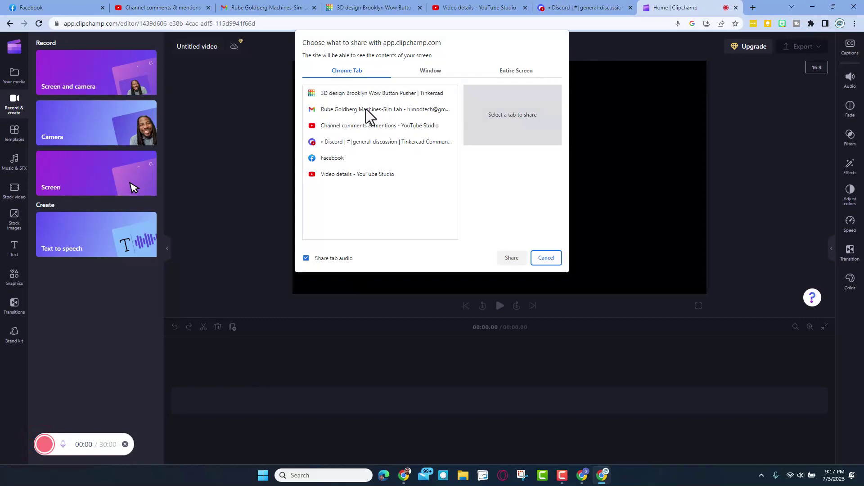
Share the Tinkercad Brooklyn Wow Button Pusher tab to Clipchamp's screen recorder
click(377, 92)
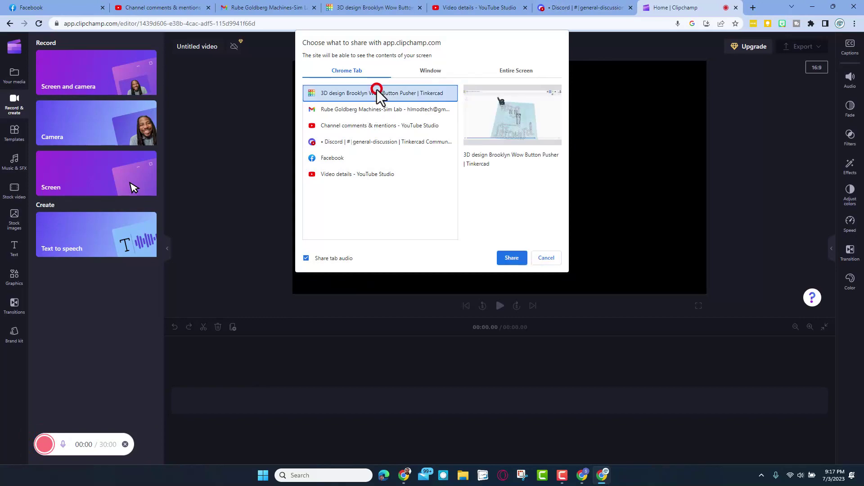
click(512, 257)
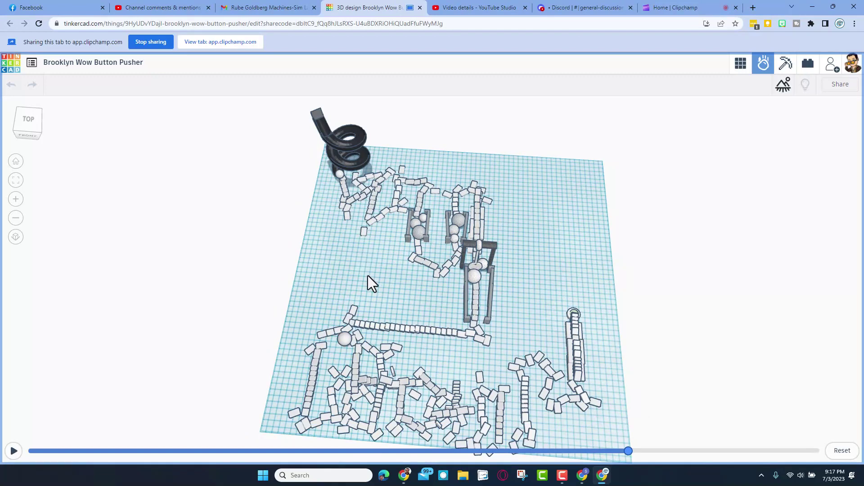
Rewind the simulation to 0:00 and play it, then zoom in and return to the home view
drag(627, 451, 158, 444)
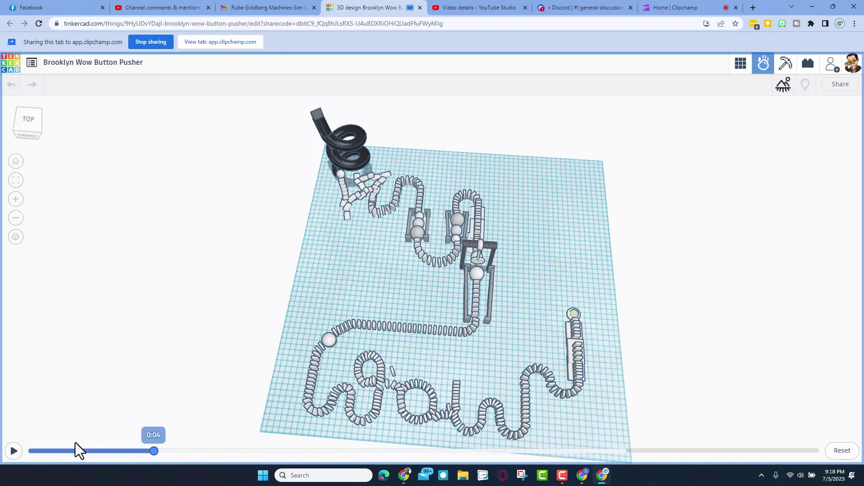
click(31, 451)
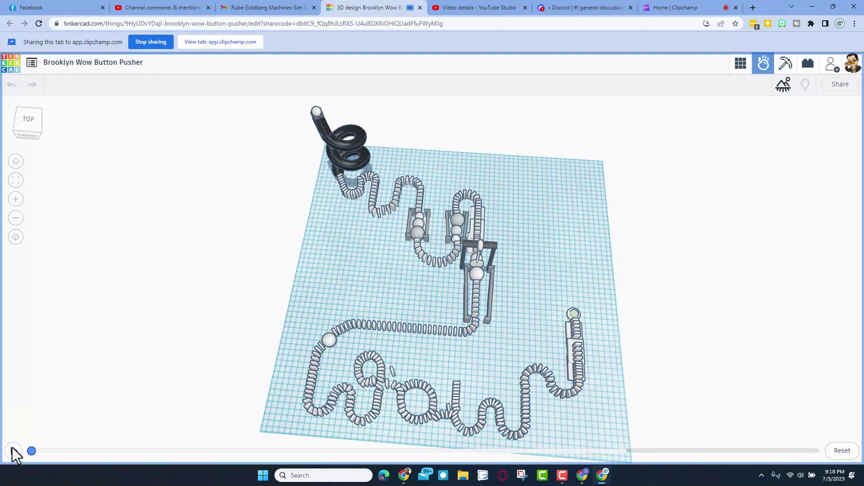
scroll(371, 202, up, 3)
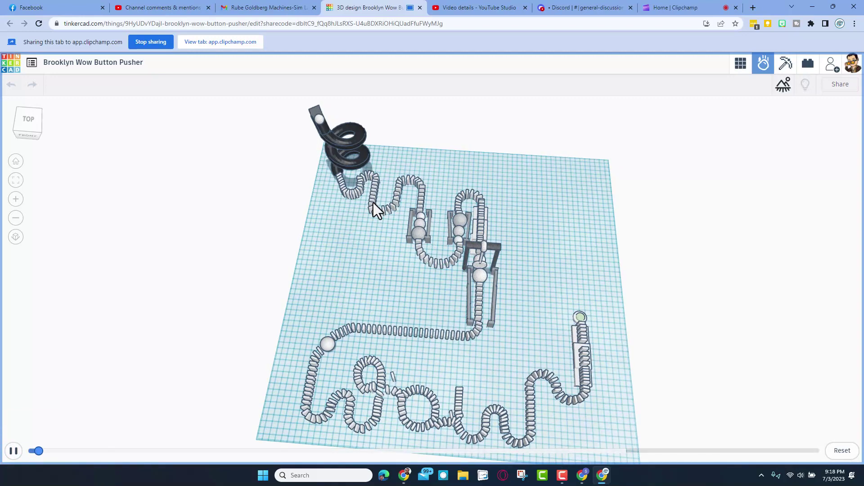
scroll(371, 211, up, 3)
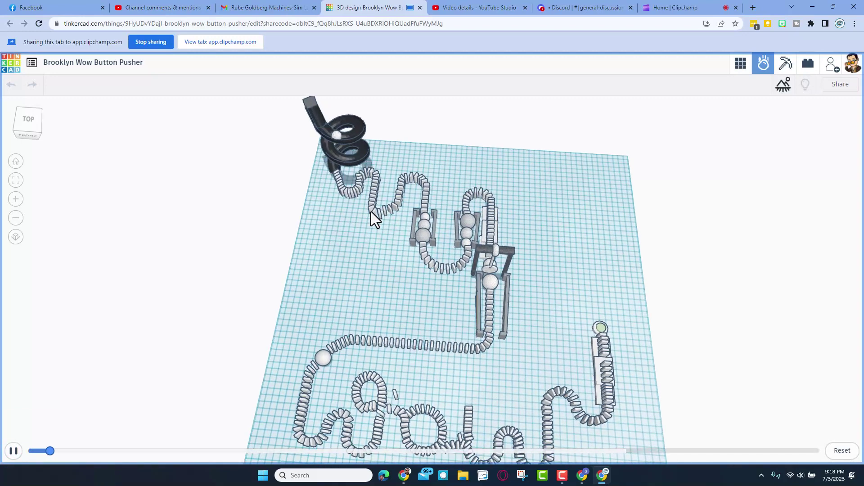
scroll(370, 212, up, 2)
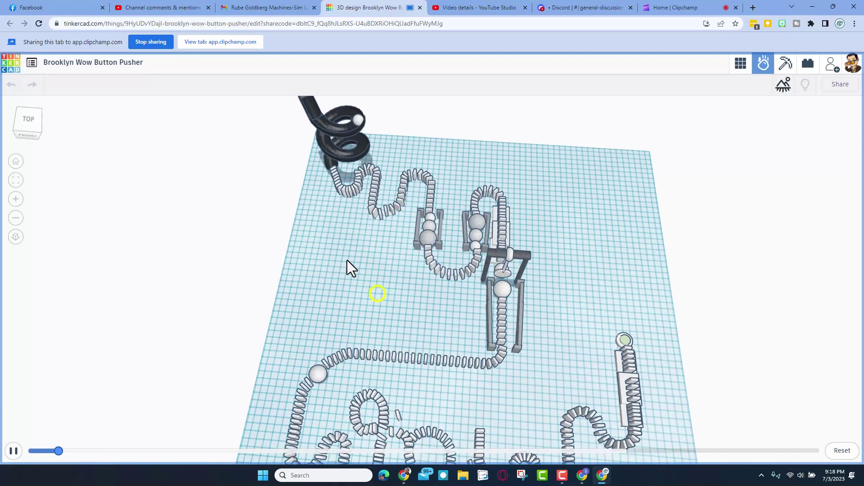
key(h)
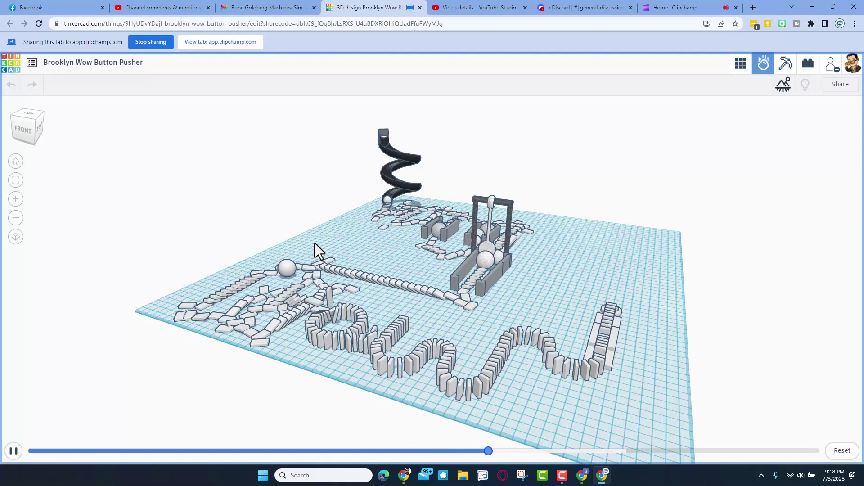
Orbit and zoom to a high right-side view while the run plays to the final button
right_drag(347, 226, 426, 225)
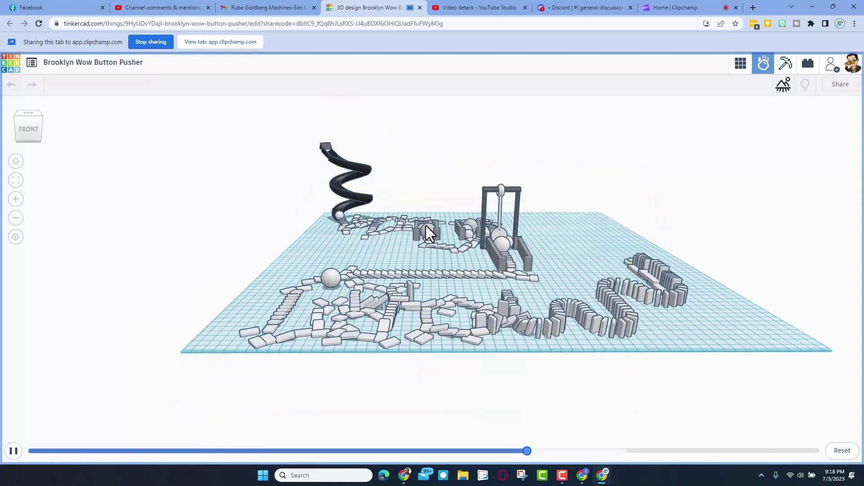
right_drag(615, 323, 647, 322)
scroll(647, 323, up, 3)
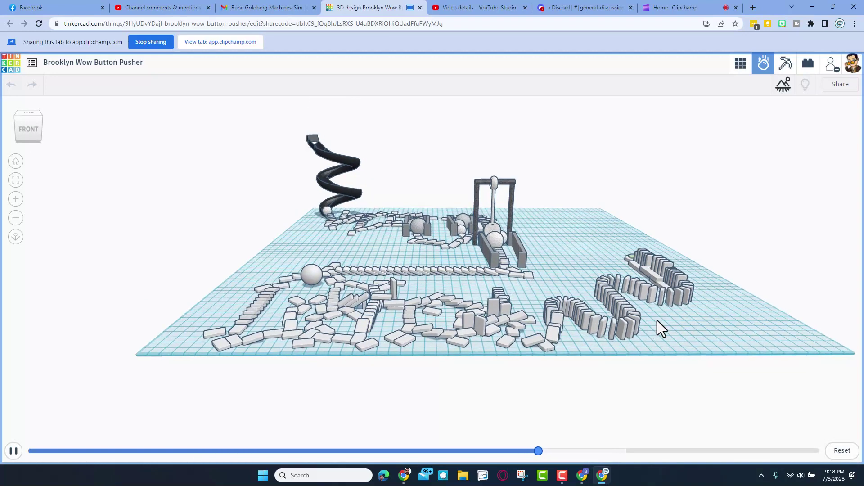
scroll(702, 296, up, 1)
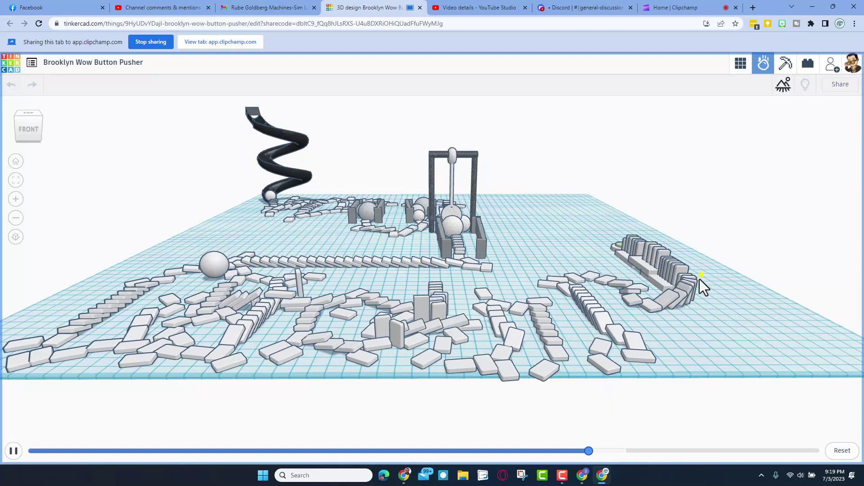
right_drag(701, 295, 409, 275)
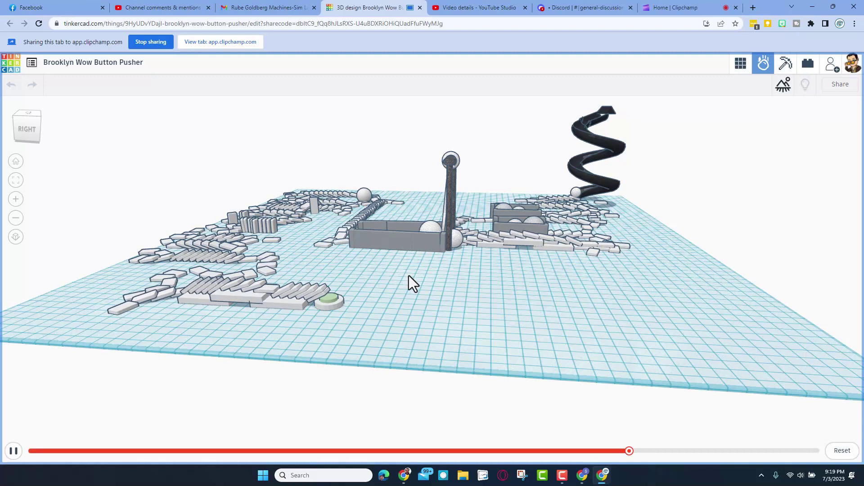
Stop sharing, then save the screen recording as a WebM file in Downloads
click(149, 46)
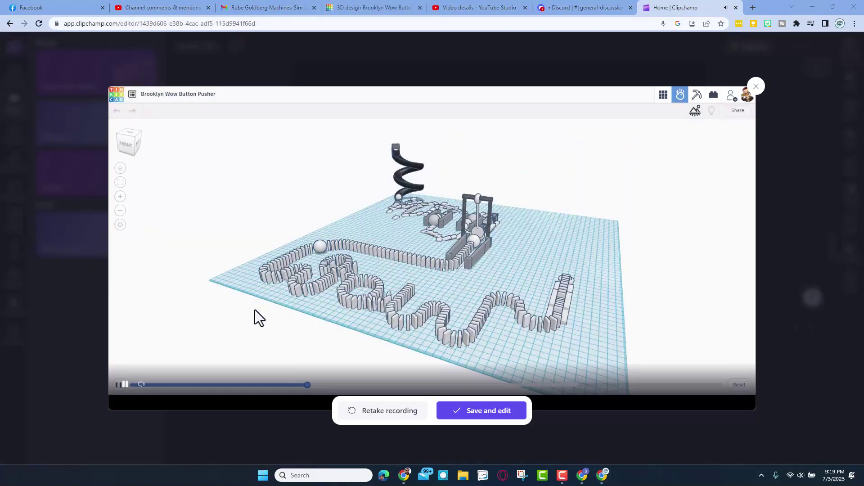
click(481, 411)
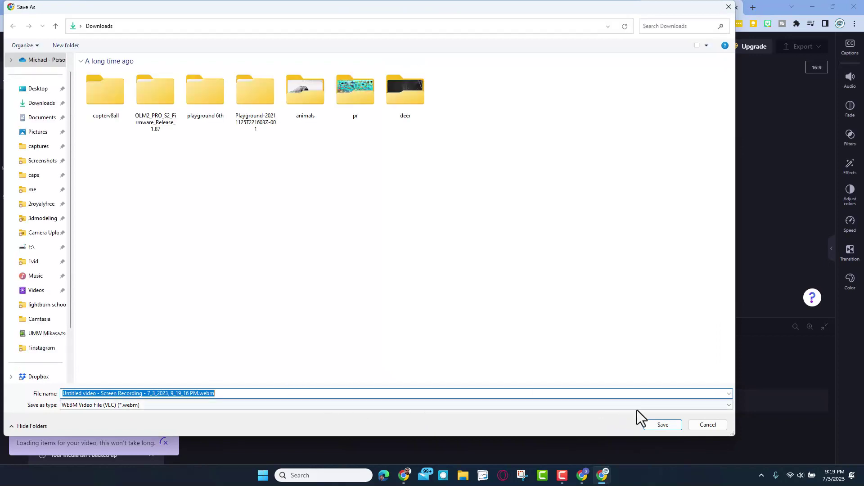
click(663, 424)
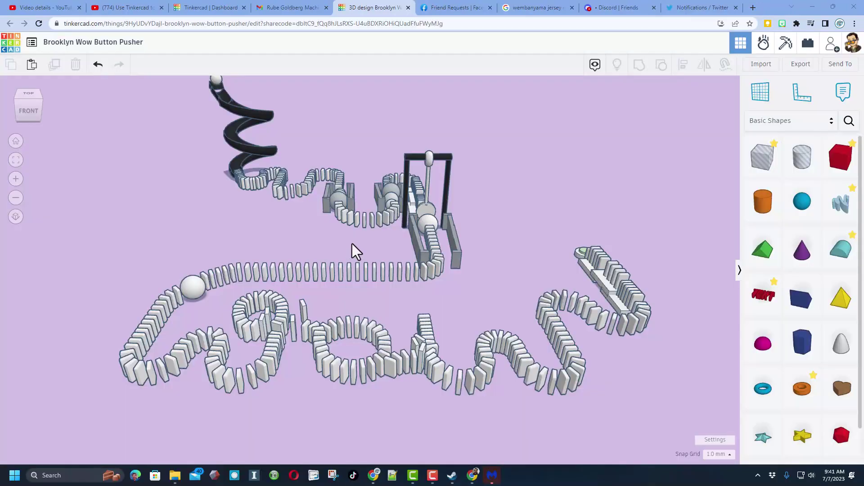
click(356, 240)
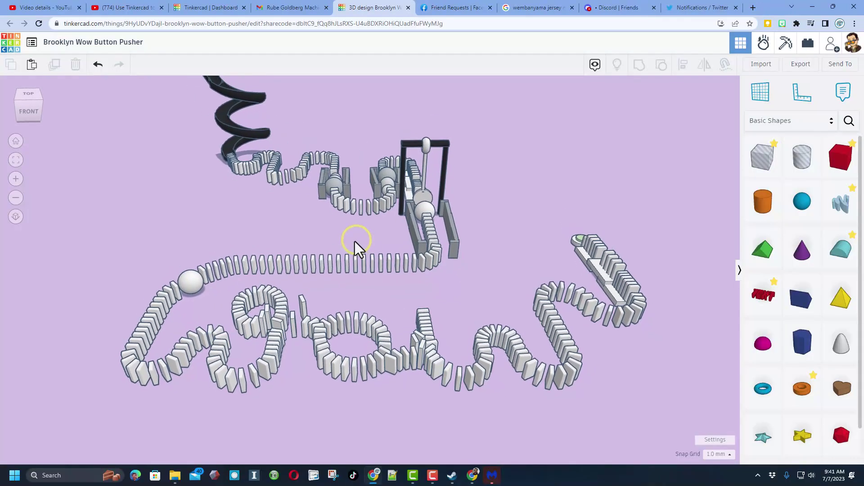
drag(355, 247, 425, 354)
scroll(432, 360, up, 10)
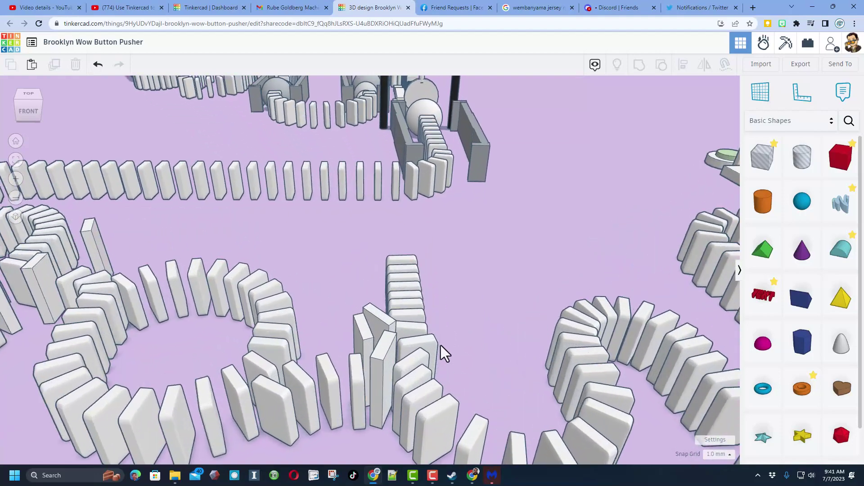
click(440, 339)
right_drag(440, 338, 372, 360)
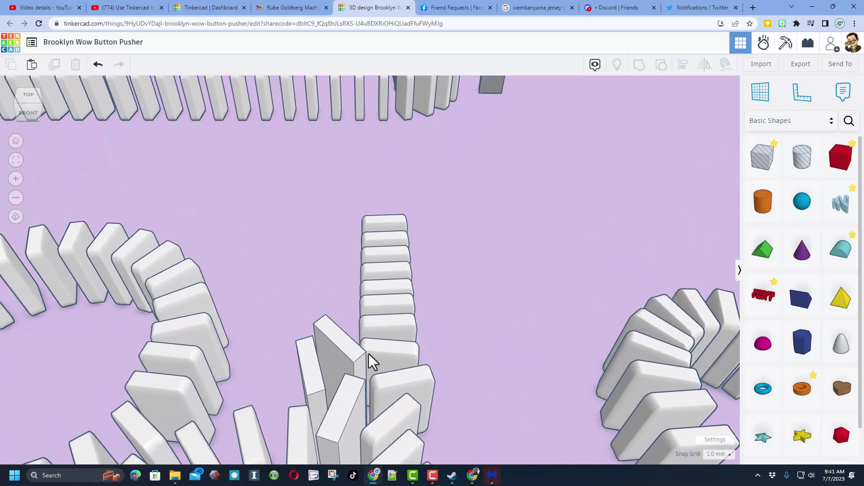
right_drag(449, 369, 409, 382)
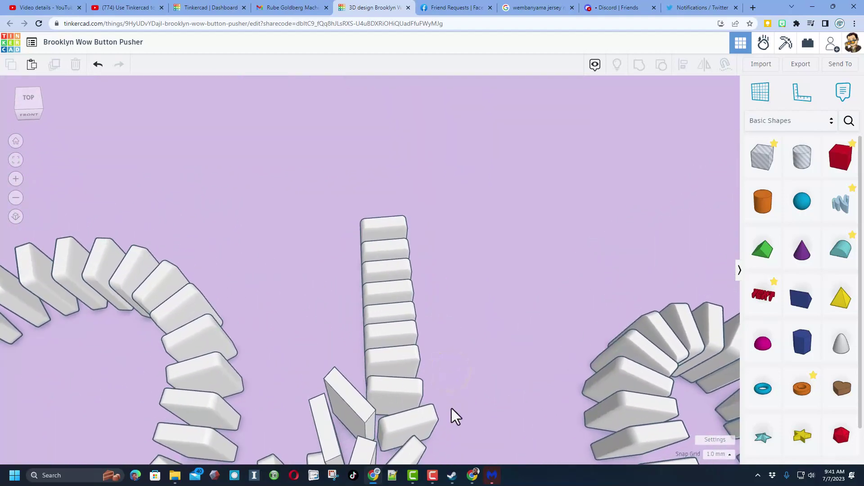
scroll(450, 386, down, 6)
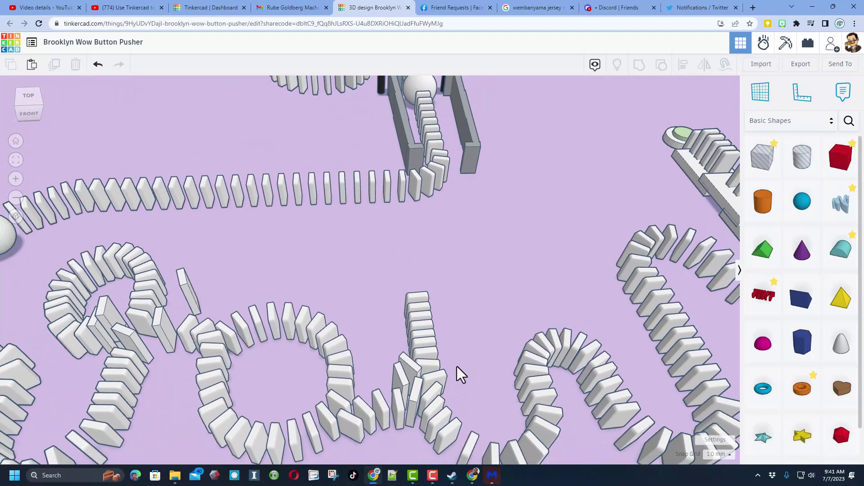
right_drag(458, 375, 464, 362)
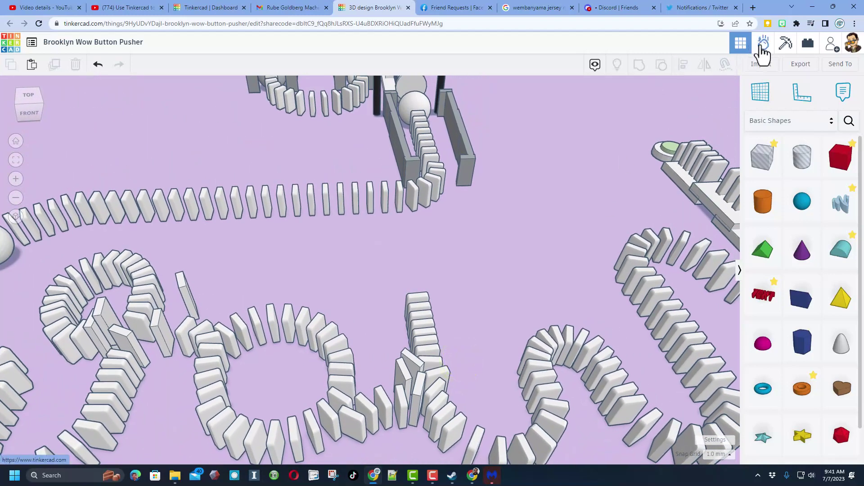
Load the design into Sim Lab, tilt to show the whole board and spiral, and play
click(764, 45)
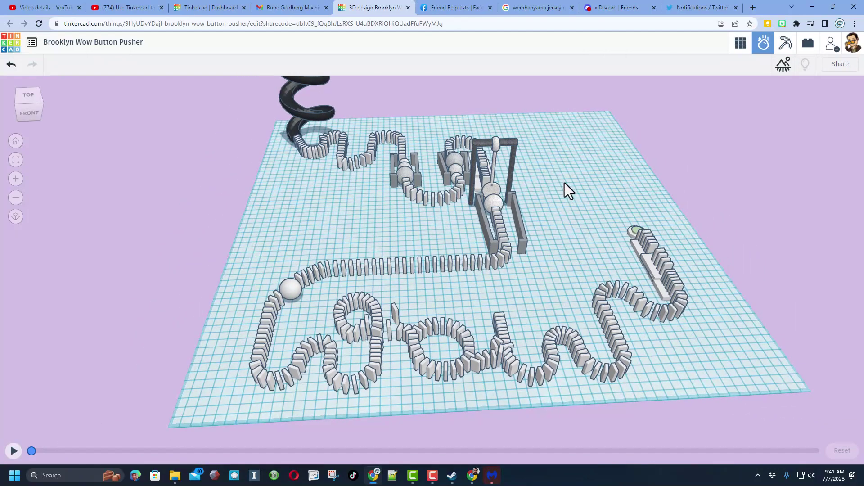
right_drag(565, 181, 516, 232)
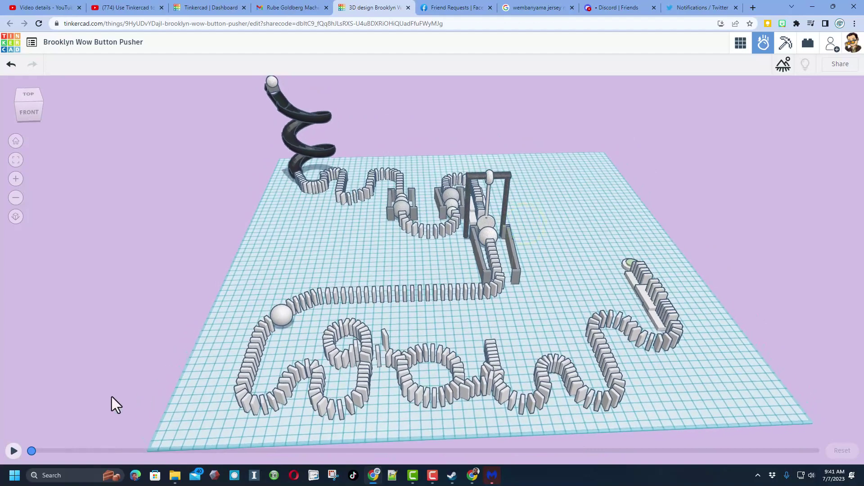
click(14, 451)
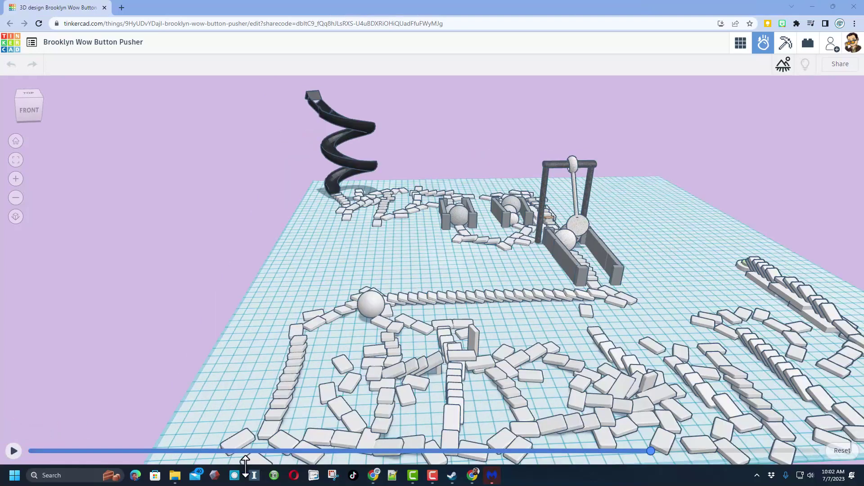
Rewind the simulation to the start, view it from the right, and scrub forward to about 0:04
drag(650, 450, 269, 451)
right_drag(769, 271, 425, 261)
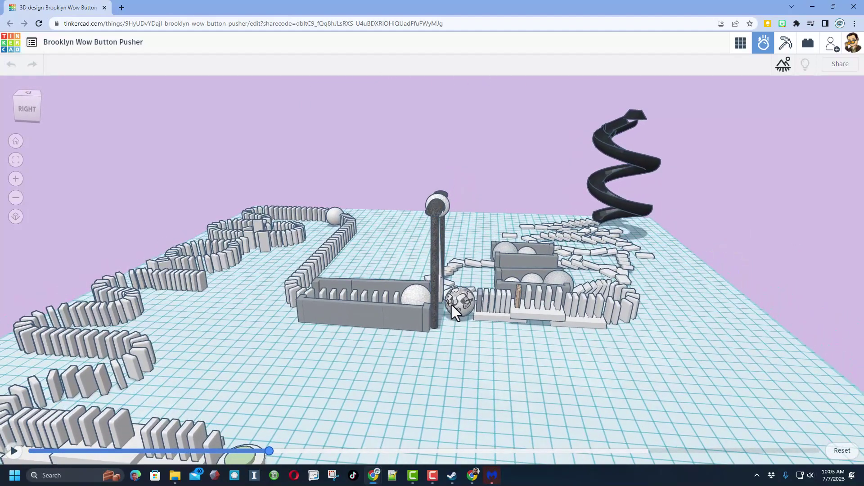
right_drag(455, 311, 471, 325)
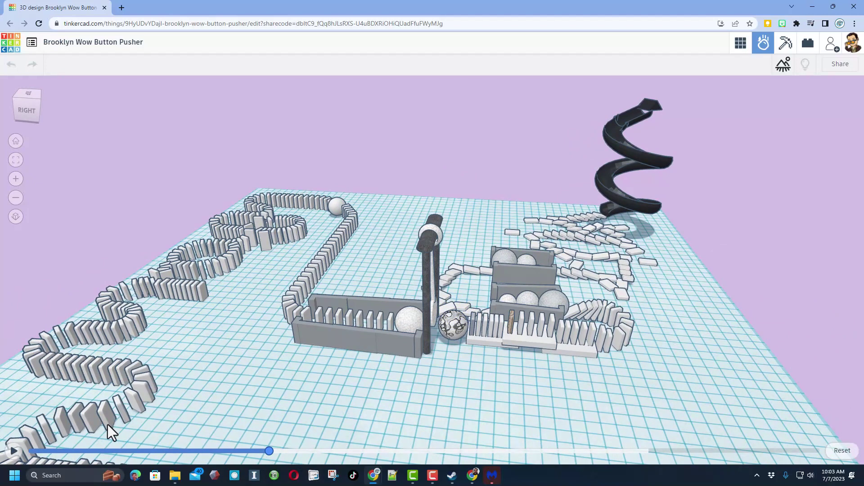
drag(267, 450, 120, 397)
right_drag(215, 361, 460, 349)
Reframe the domino layout, jump the simulation to about 0:14, then play and pause it
right_drag(539, 363, 642, 321)
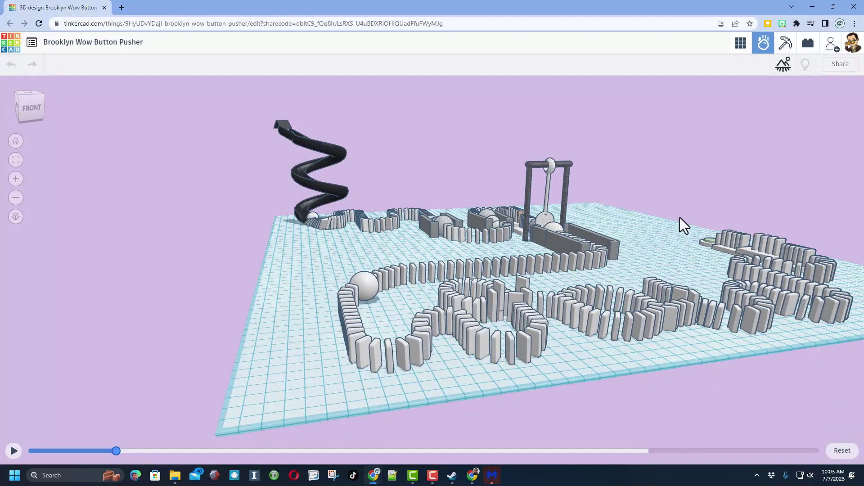
middle_drag(677, 219, 512, 274)
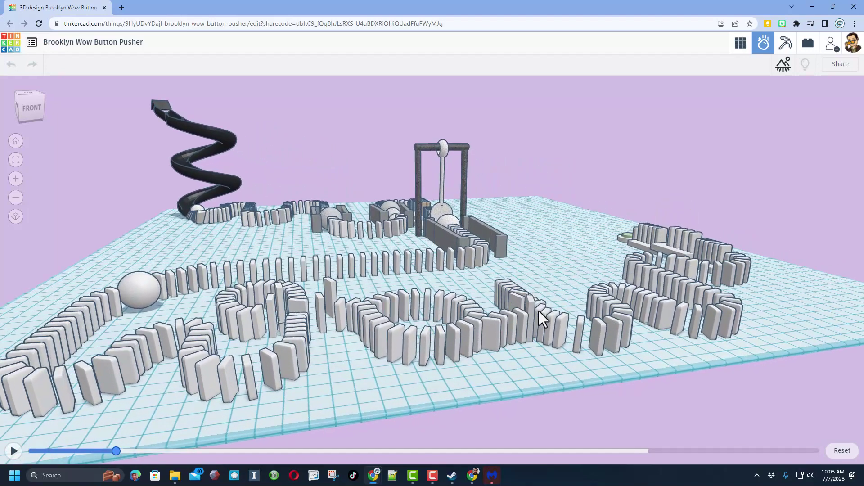
drag(116, 451, 525, 451)
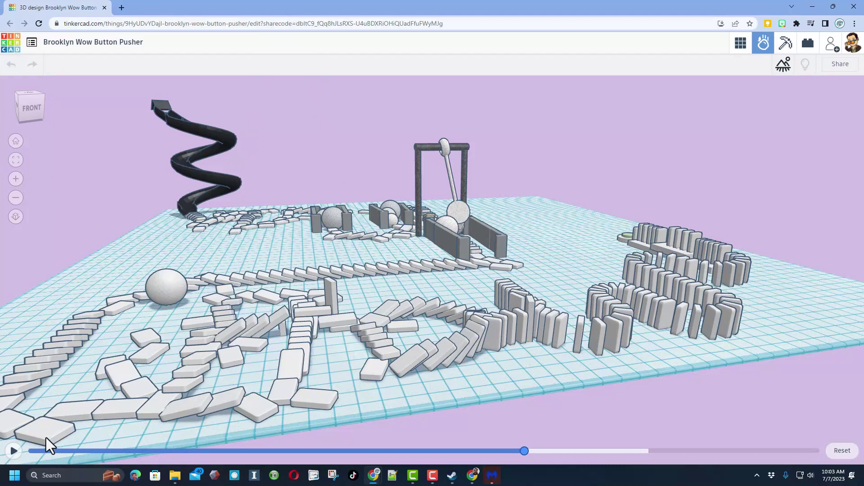
click(13, 451)
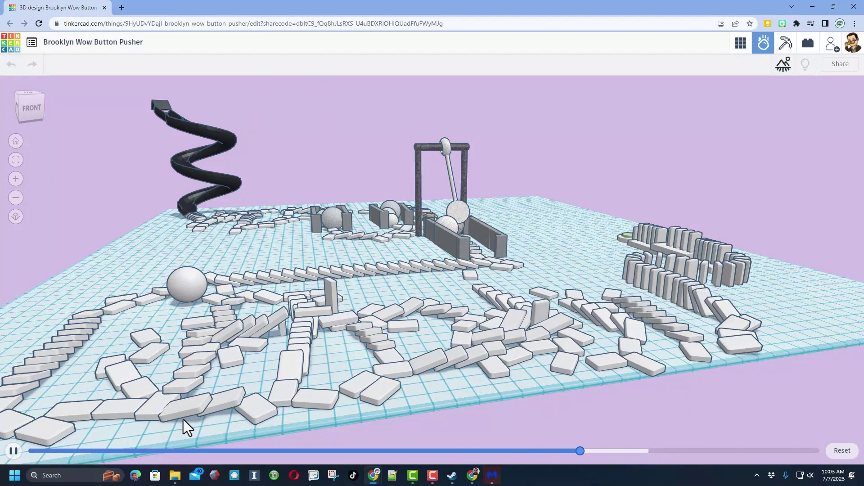
click(20, 452)
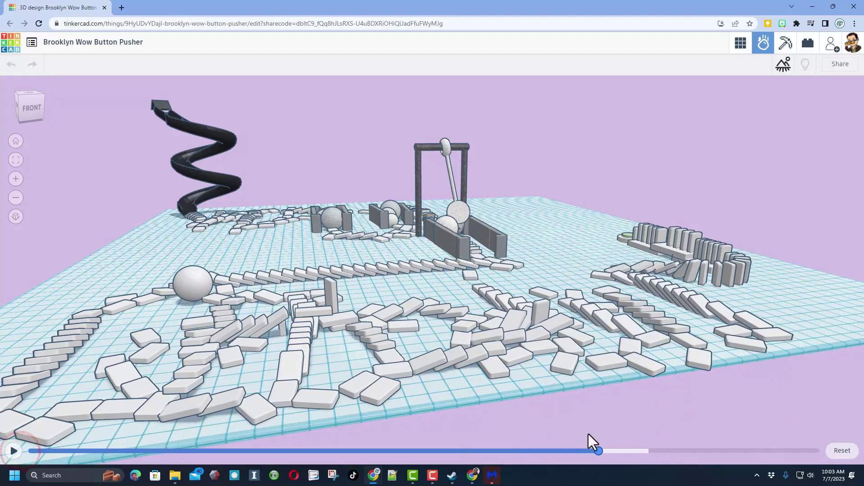
Rewind so the dominoes stand, replay until they topple, pause, and inspect them
drag(601, 452, 522, 451)
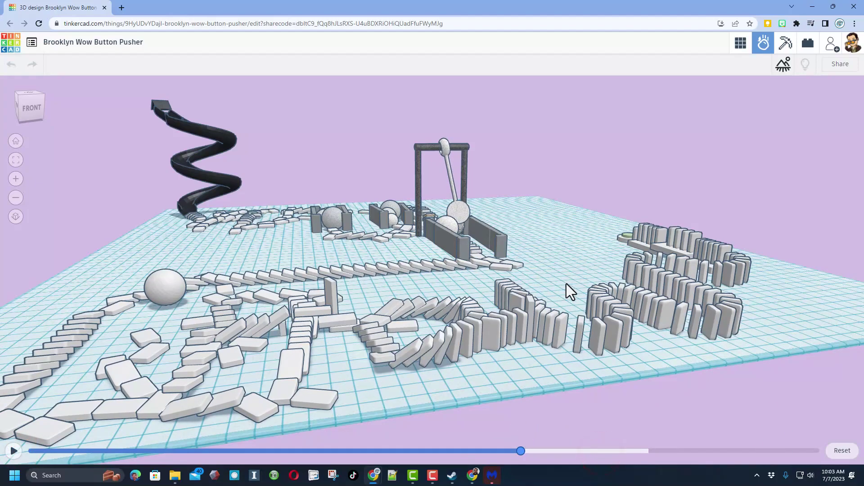
right_drag(566, 282, 324, 353)
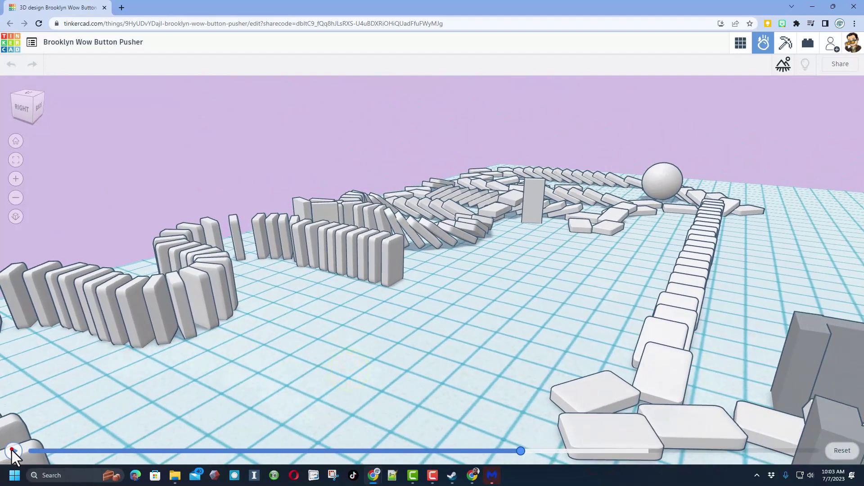
click(12, 451)
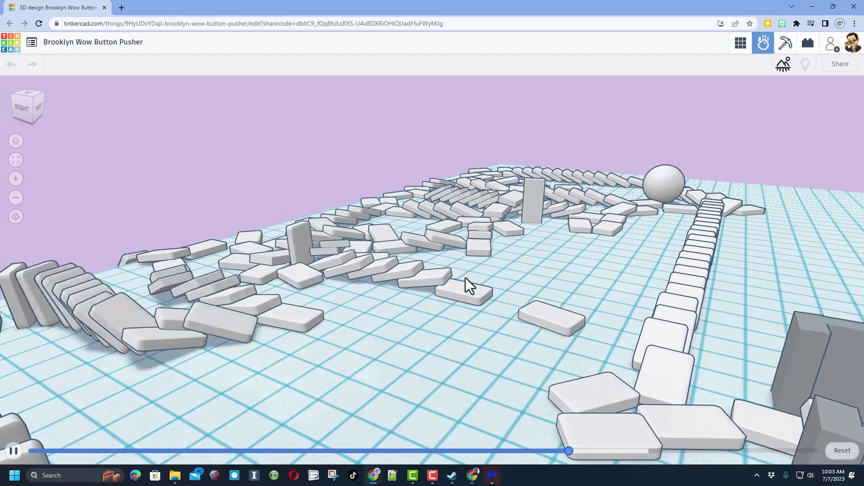
click(12, 451)
right_drag(117, 341, 509, 173)
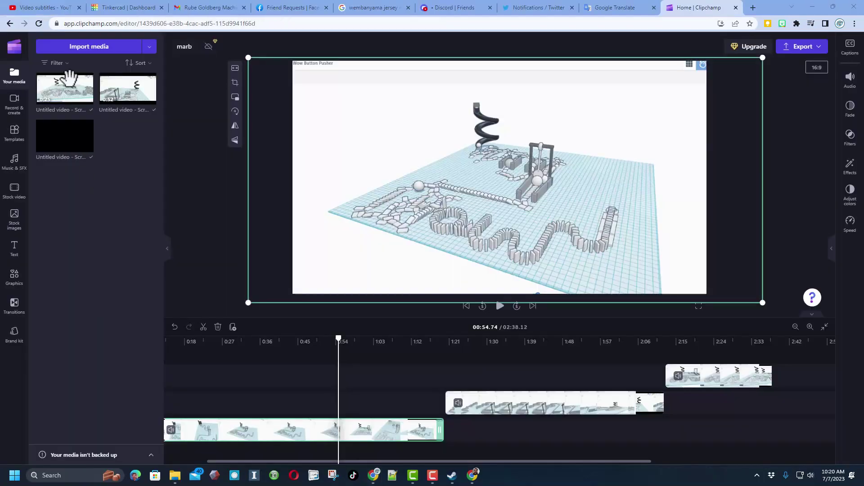
Screen-record the Tinkercad tab during the domino simulation and save it as a .webm to the project
click(14, 102)
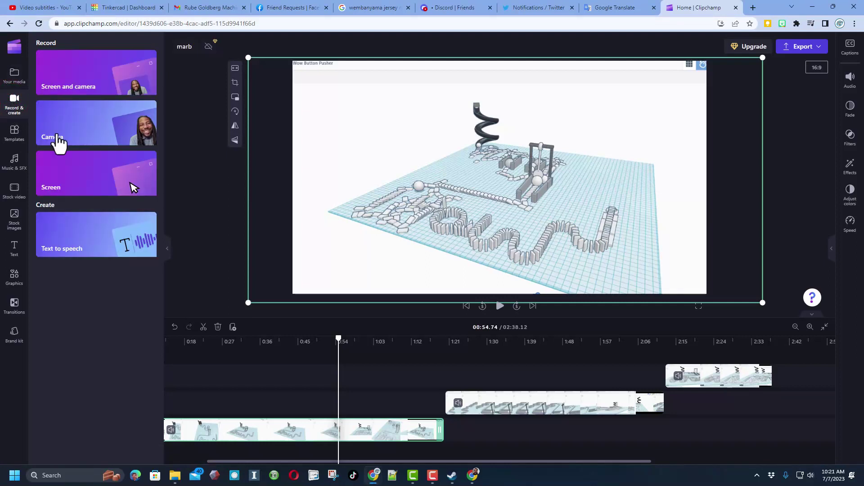
click(75, 173)
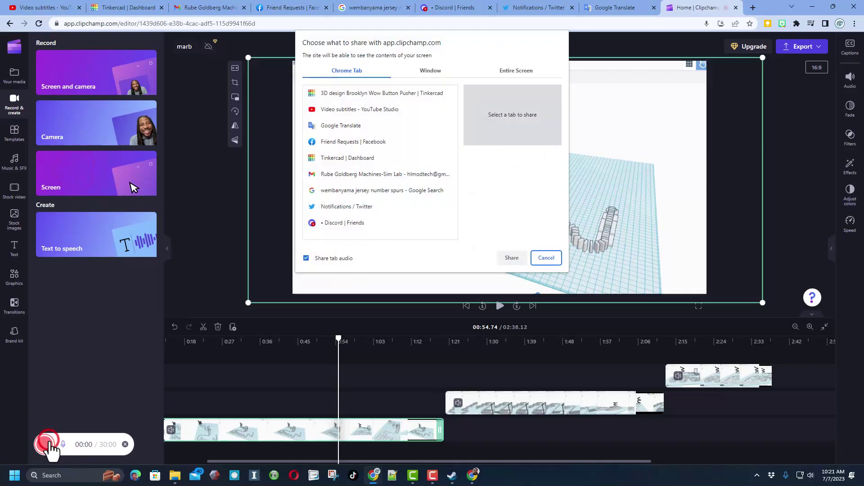
click(370, 93)
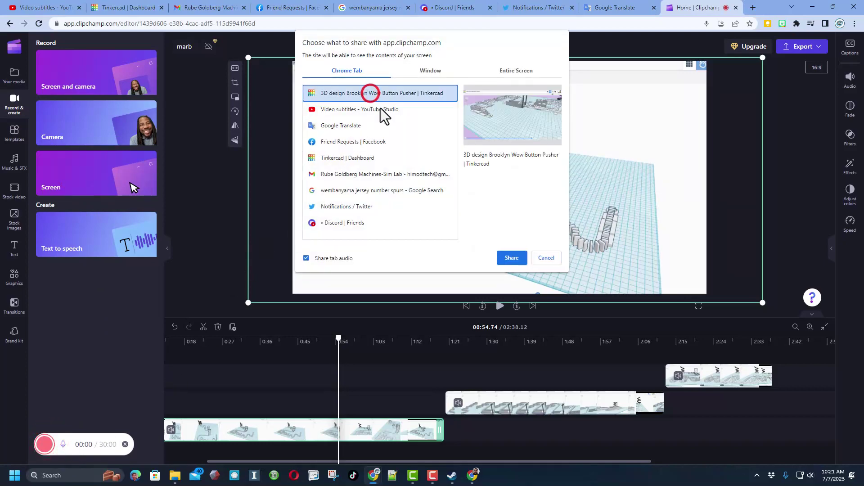
click(515, 261)
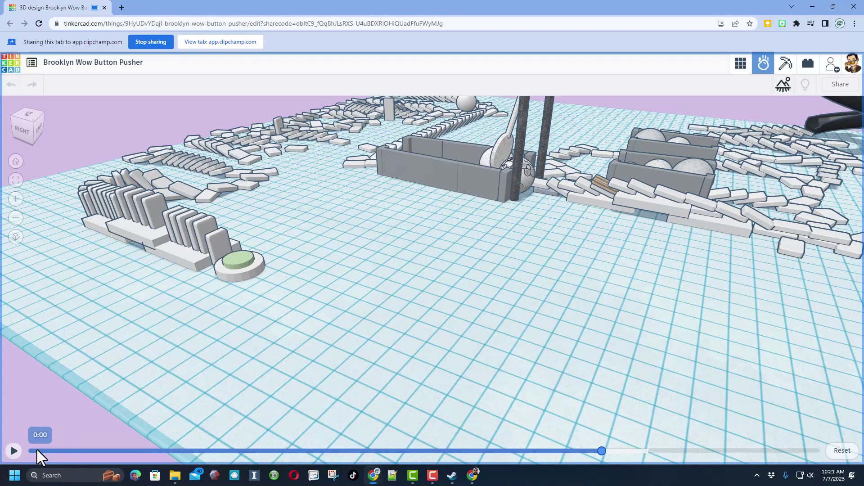
click(14, 451)
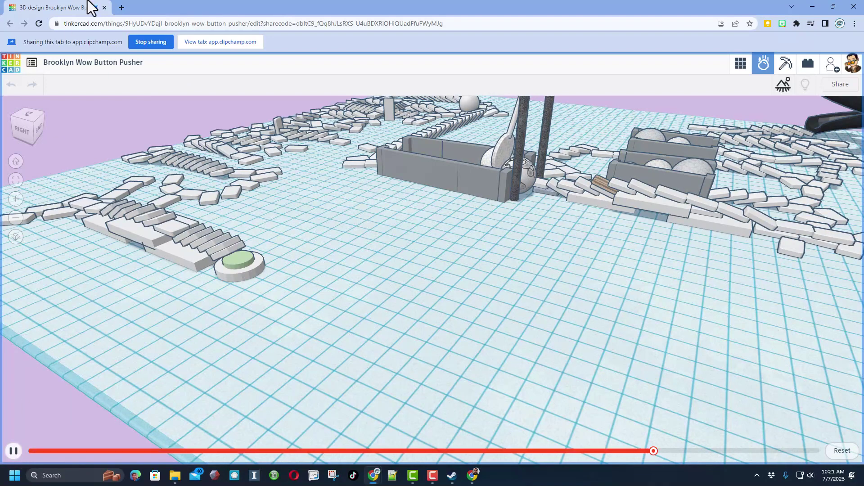
click(152, 40)
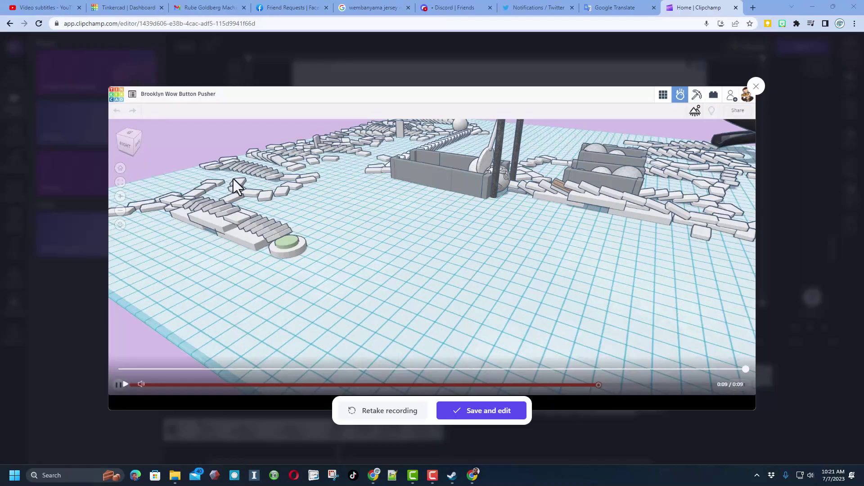
click(473, 412)
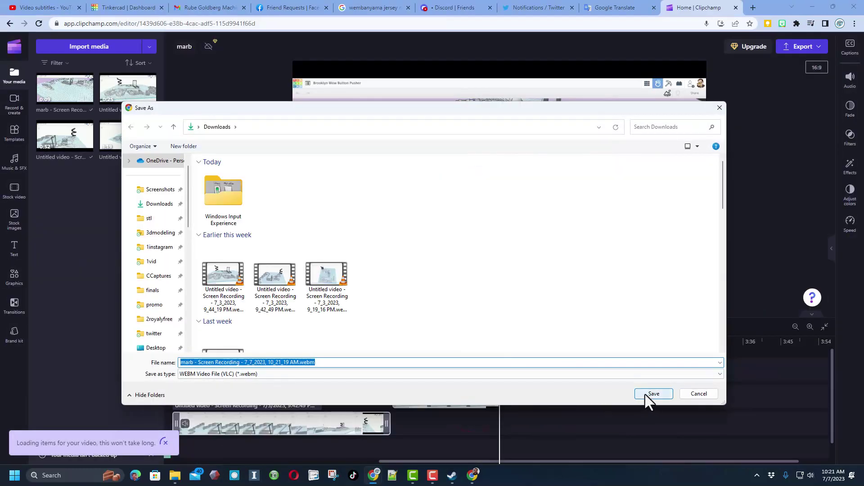
click(652, 396)
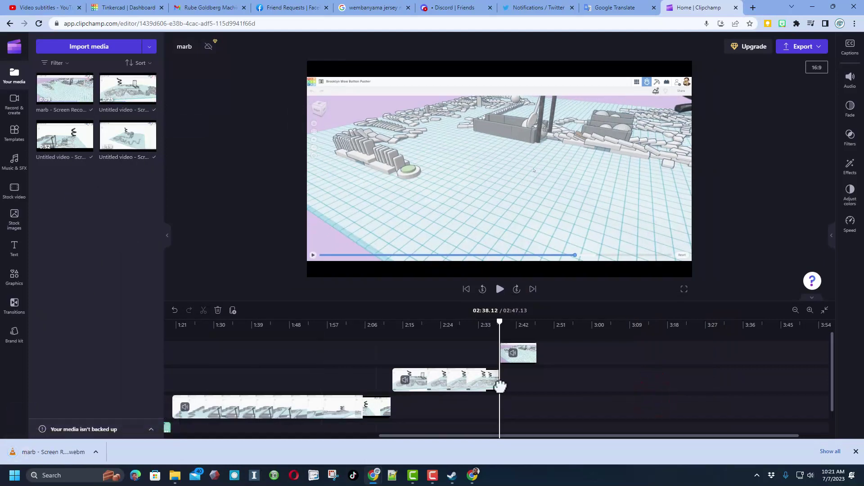
Move the short top-track clip earlier to about 2:31 and set playback to about 0:32
drag(525, 353, 471, 353)
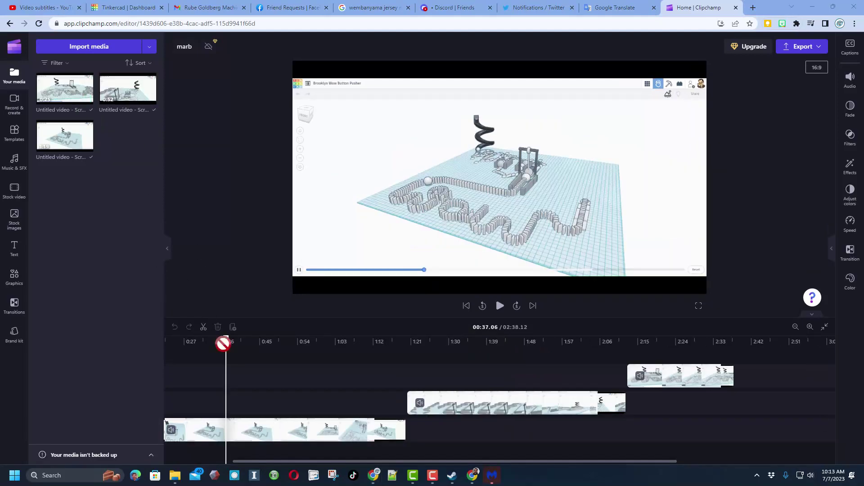
drag(226, 341, 337, 428)
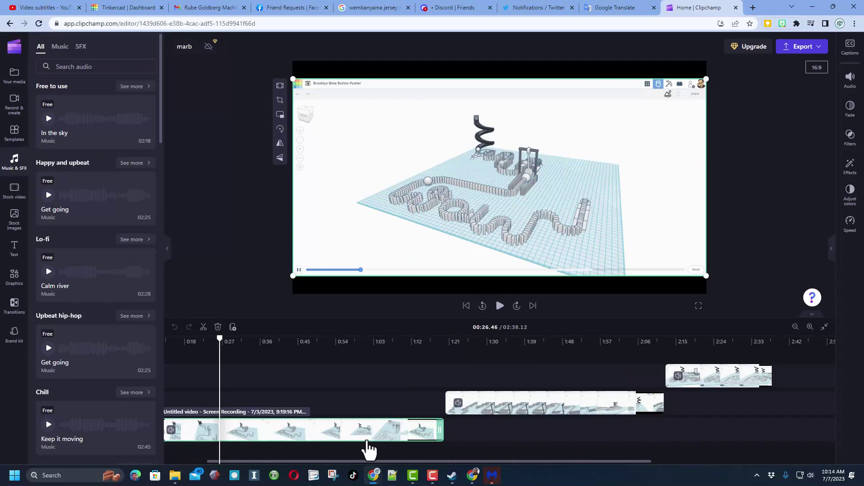
drag(219, 339, 244, 340)
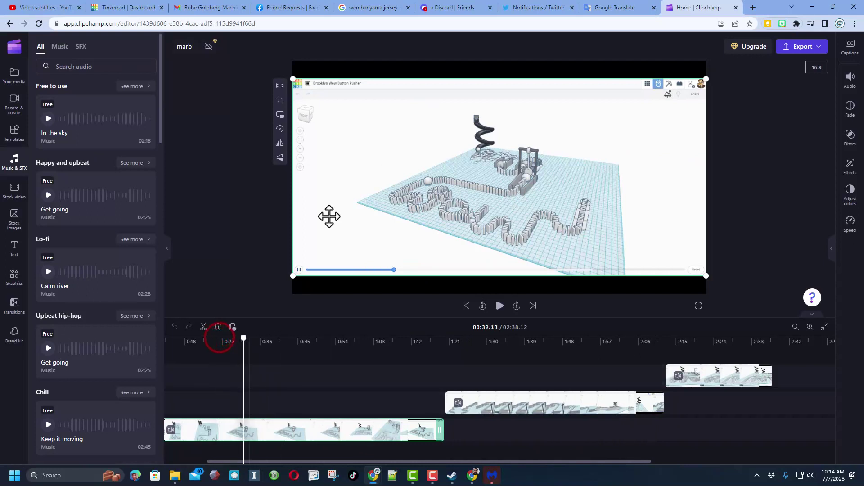
Stretch the preview video's corners outward until it fills the frame, checking at 0:36
click(336, 194)
drag(293, 79, 248, 57)
drag(707, 275, 760, 307)
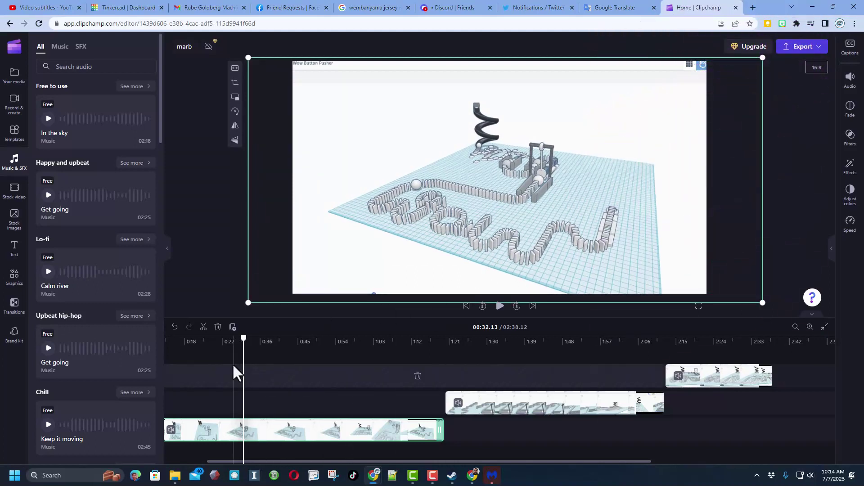
drag(243, 339, 338, 391)
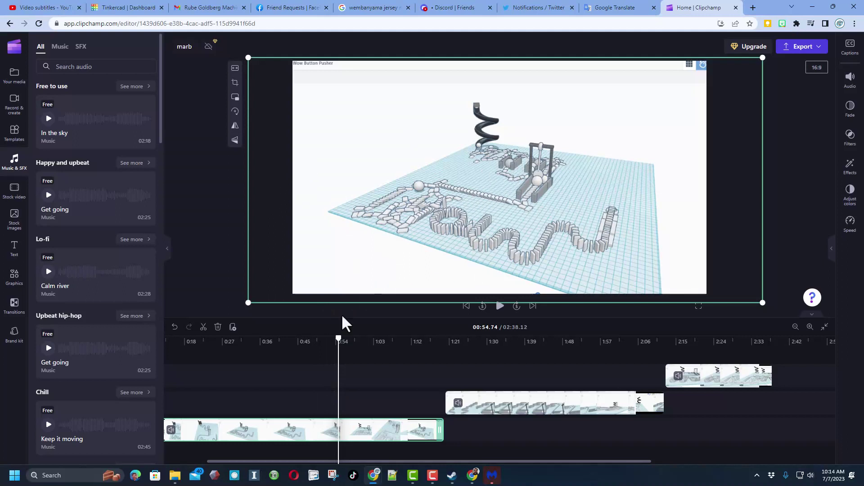
mouse_move(316, 380)
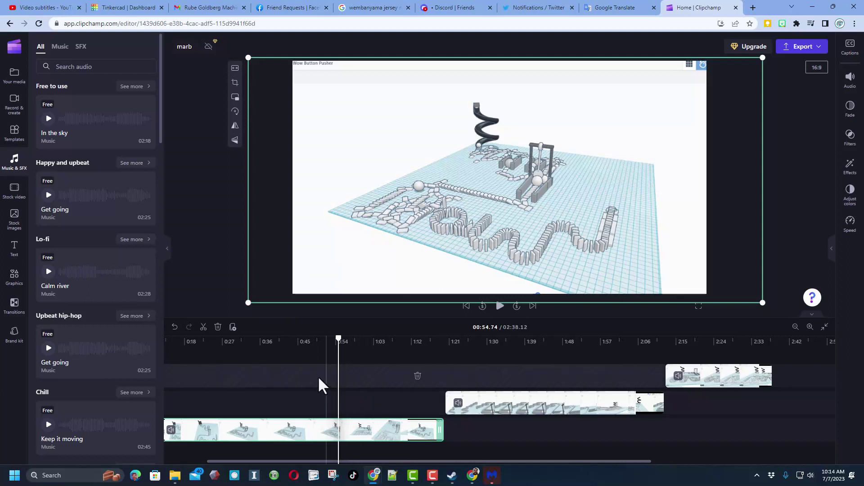
mouse_move(240, 376)
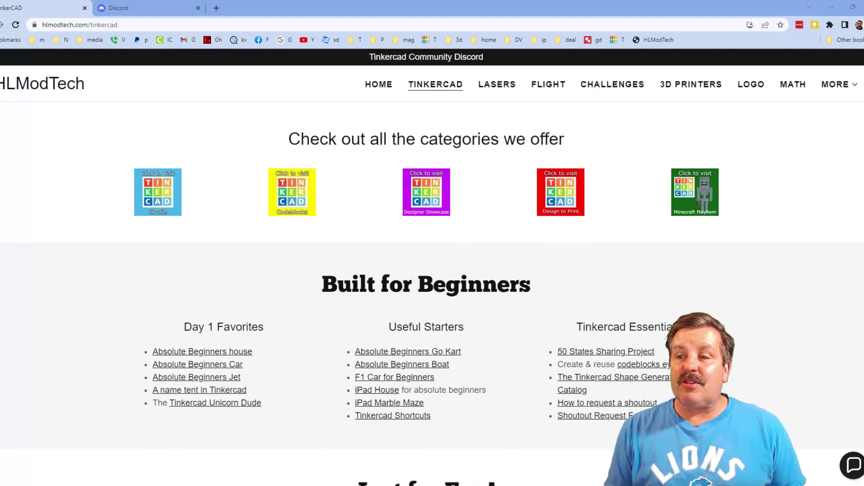
Open and close the Contact Us chat, then open the Tinkercad Community Discord invite
click(855, 467)
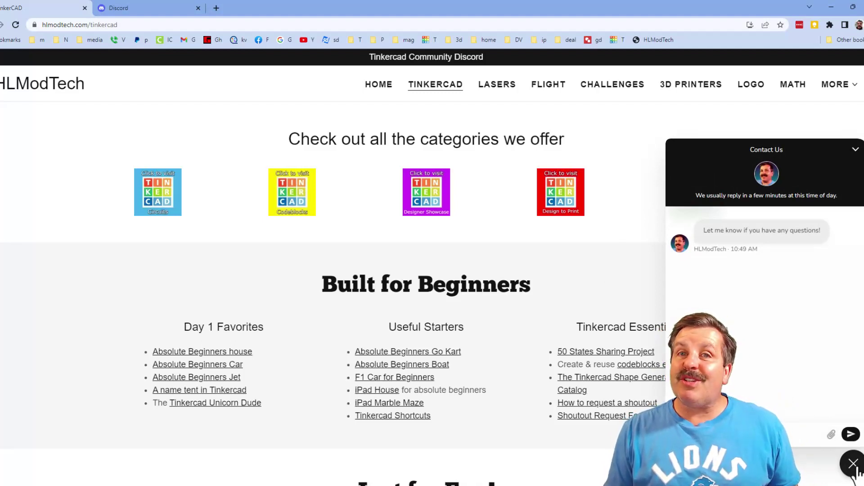
click(854, 466)
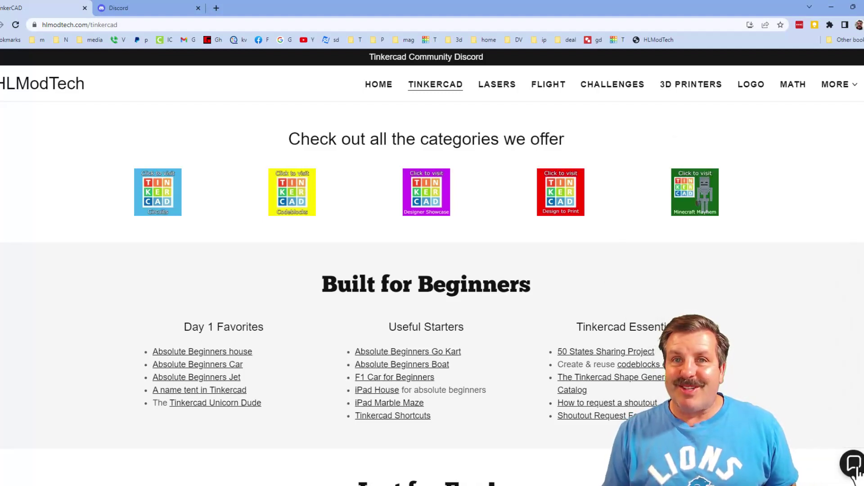
click(427, 58)
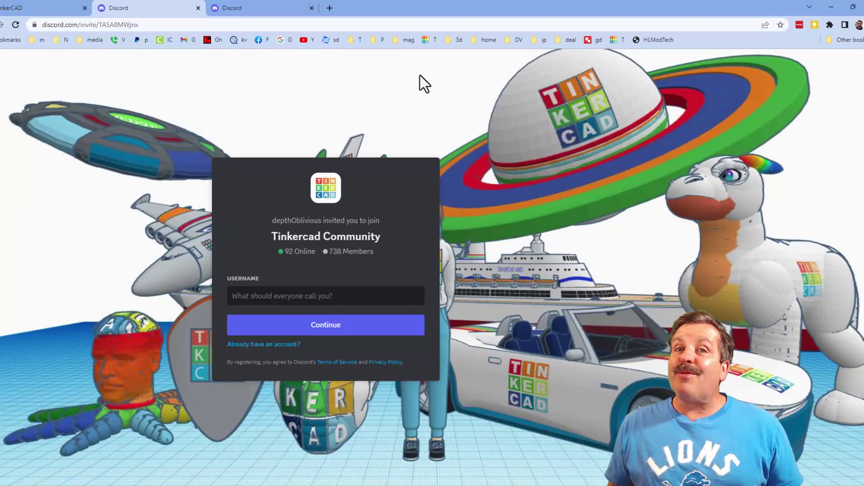
Switch from the Discord invite tab back to the hlmodtech.com/tinkercad tab
key(ctrl+shift+Tab)
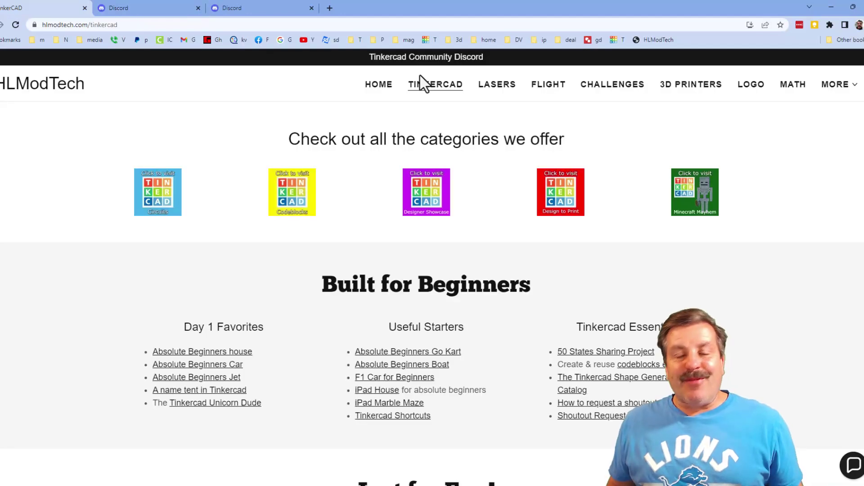